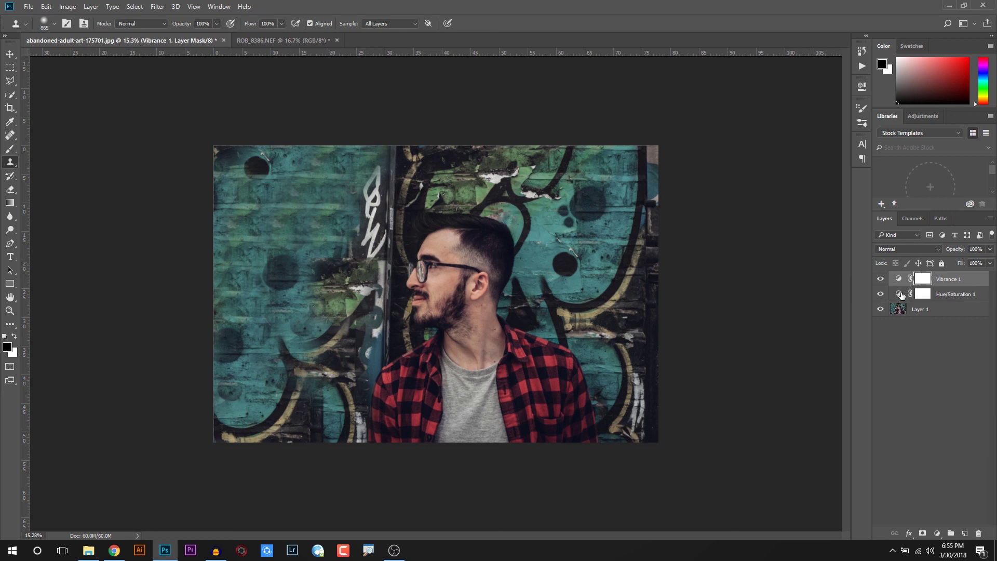
Select the Hue/Saturation 1 adjustment layer above Layer 1
left_click(902, 294)
Set Hue/Saturation 1 Saturation to +100, then switch to the Move tool and collapse Properties
double_click(901, 294)
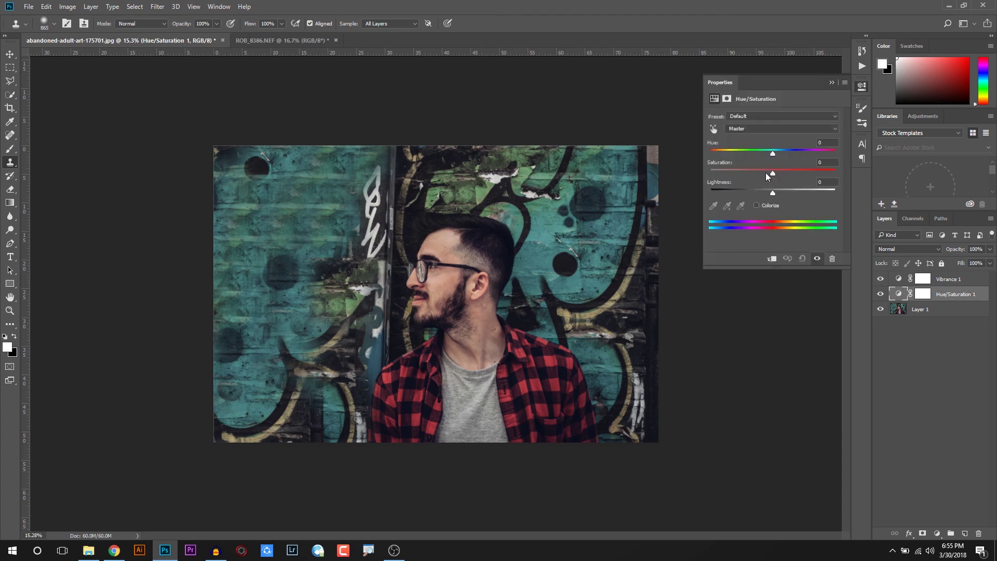
left_click_drag(772, 174, 771, 173)
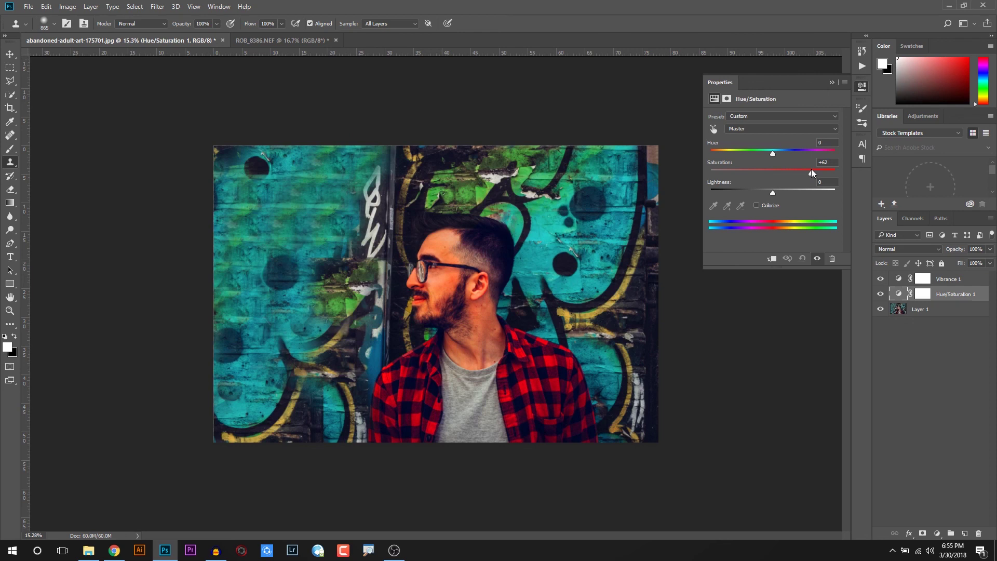
left_click_drag(822, 167, 837, 166)
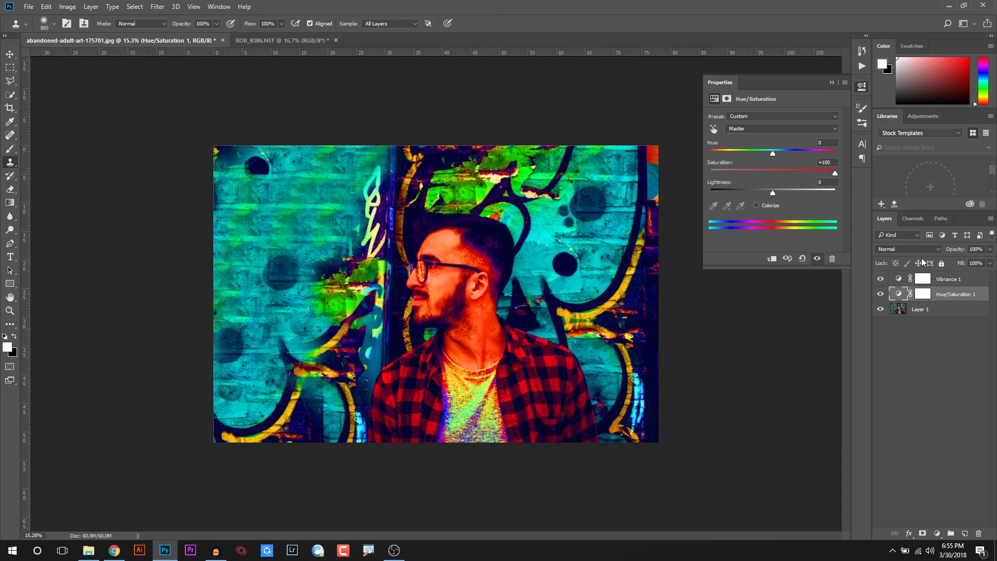
key("v")
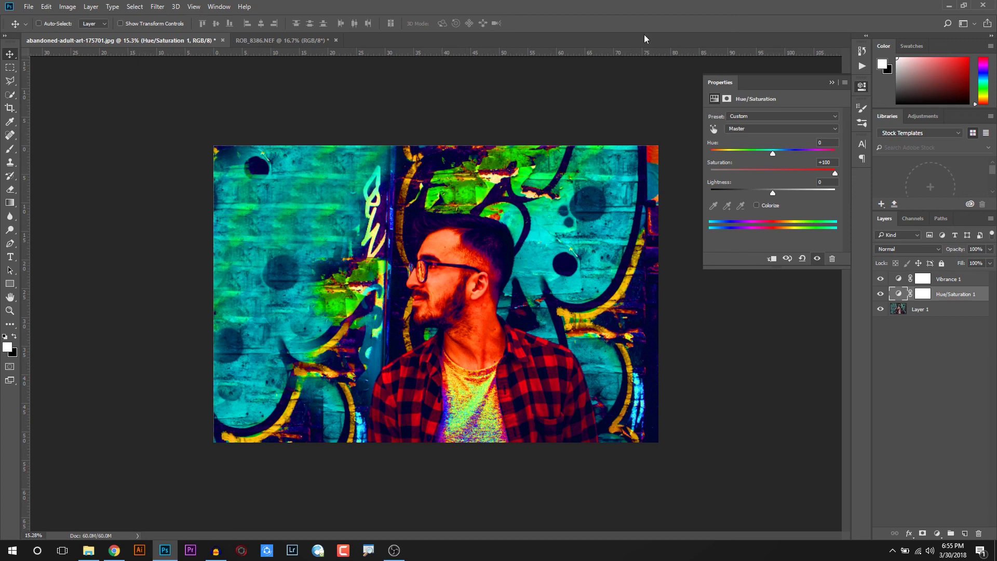
left_click(832, 84)
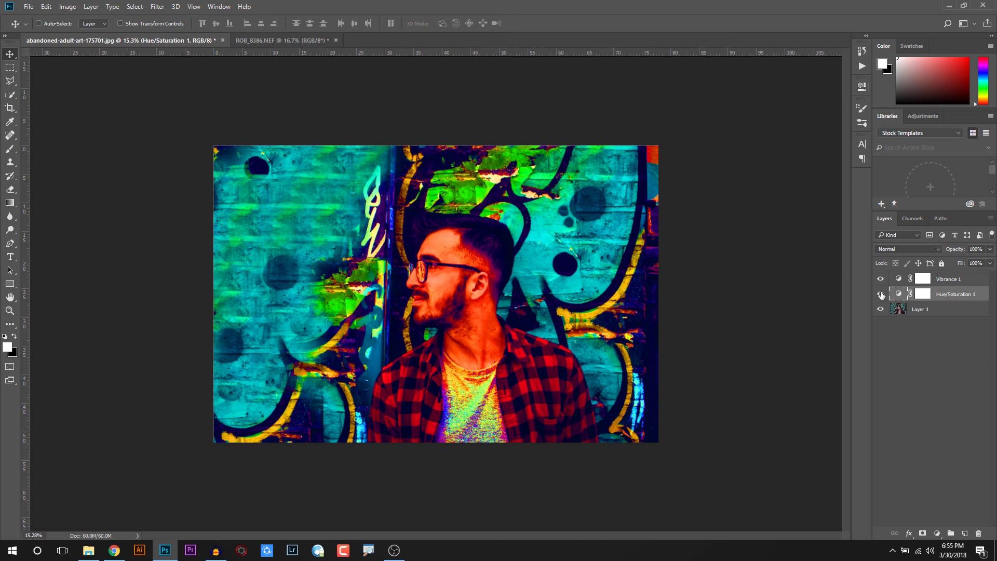
Hide Hue/Saturation 1, set Vibrance 1 to +100 after comparing with 0, then hide it
left_click(880, 294)
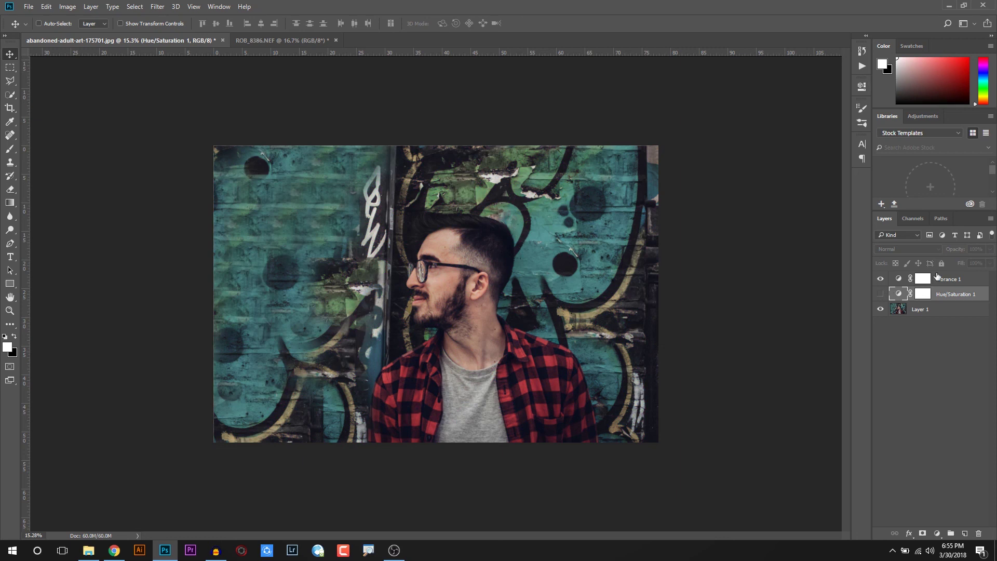
left_click(935, 279)
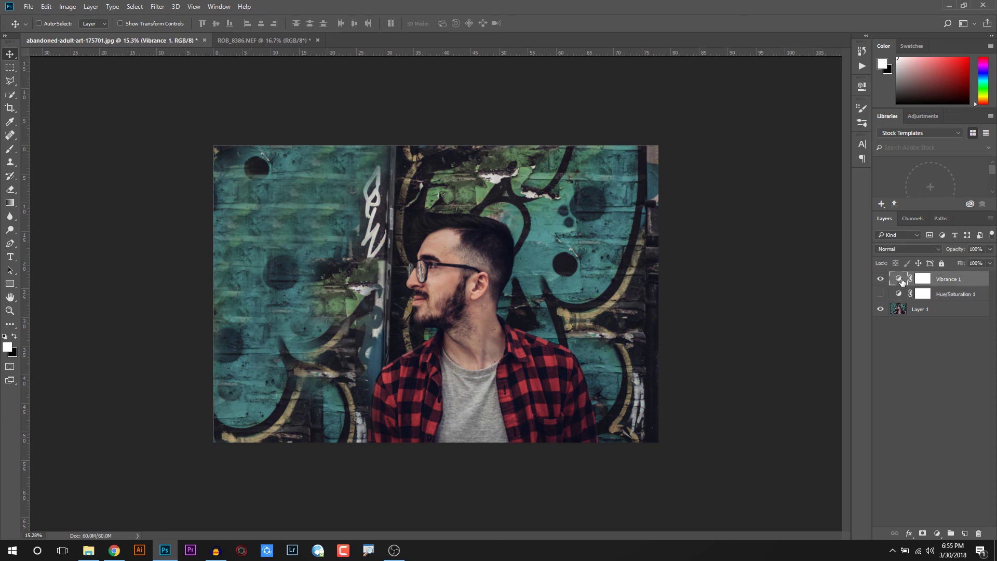
double_click(901, 281)
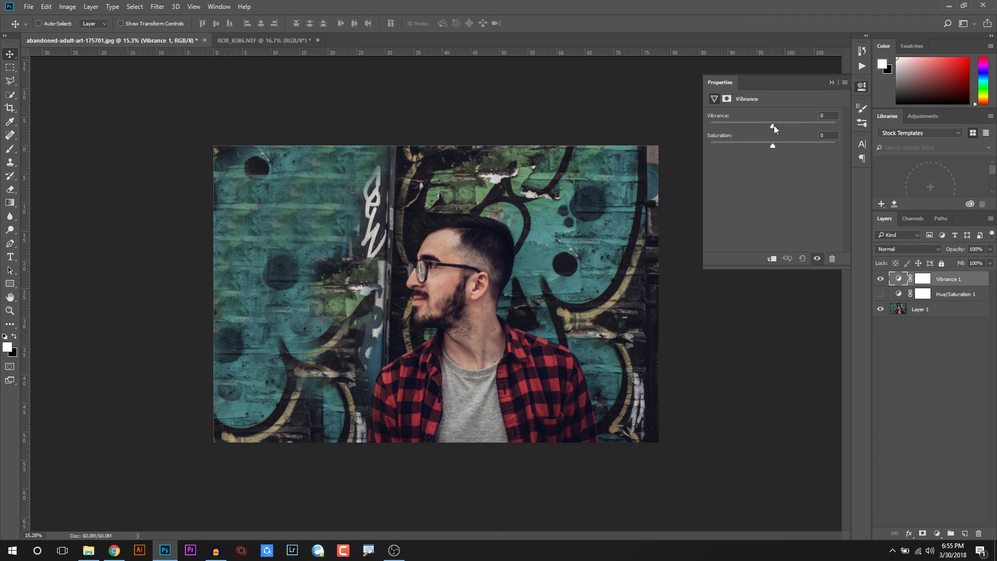
left_click_drag(771, 124, 837, 125)
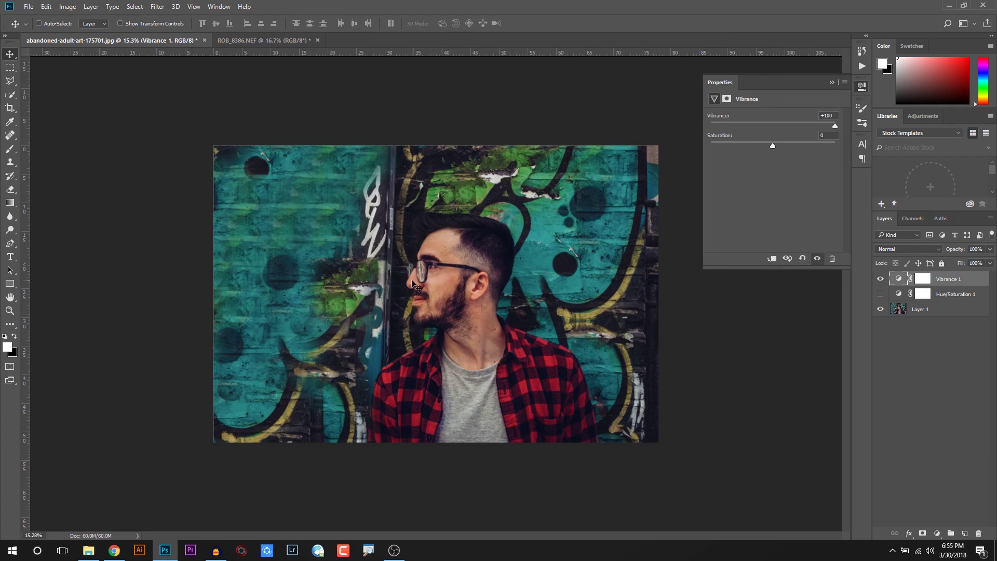
left_click_drag(802, 124, 781, 127)
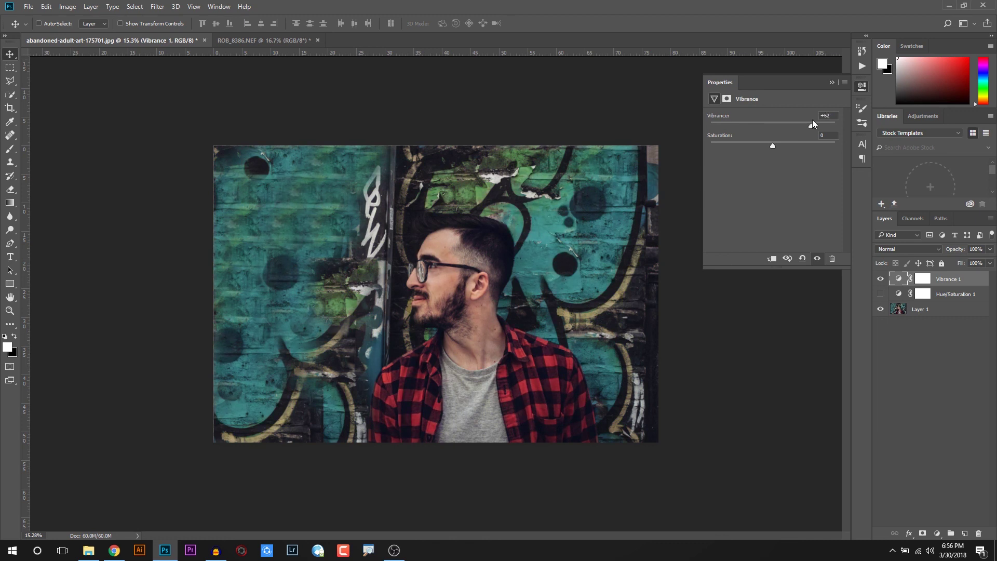
left_click_drag(827, 118, 834, 119)
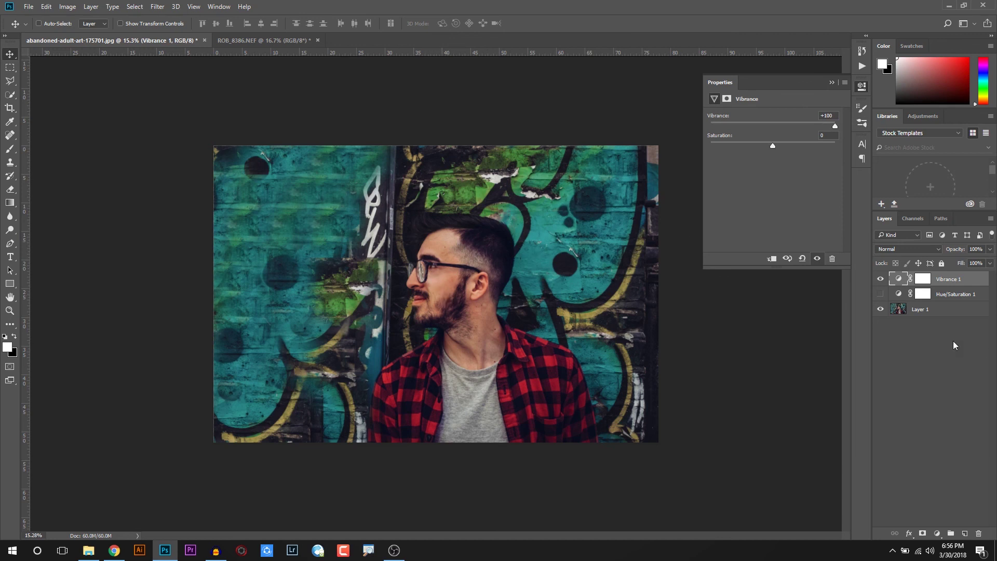
left_click(881, 279)
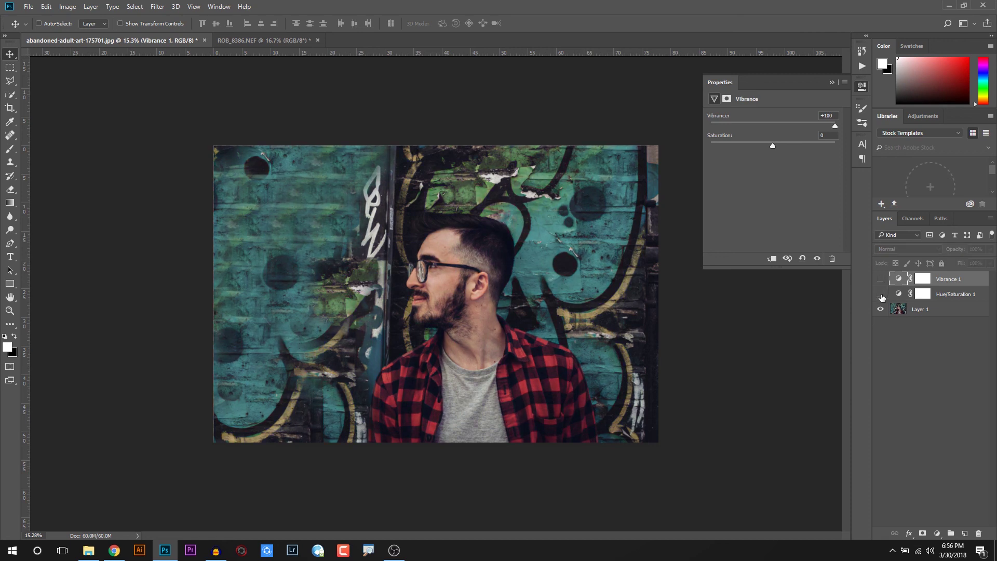
Lower Hue/Saturation 1 Saturation to +15, collapse Properties, and hide the layer
left_click(881, 294)
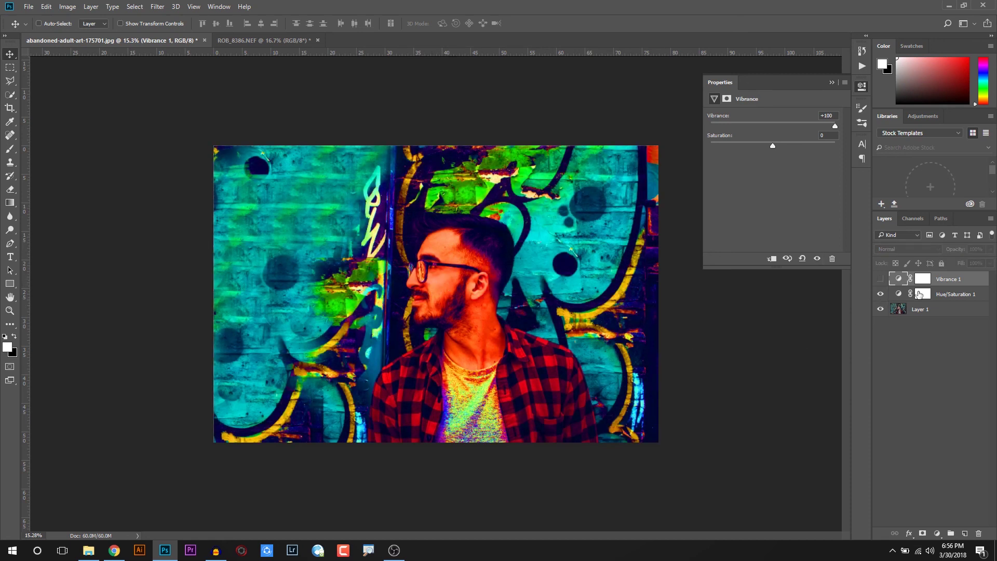
left_click(898, 294)
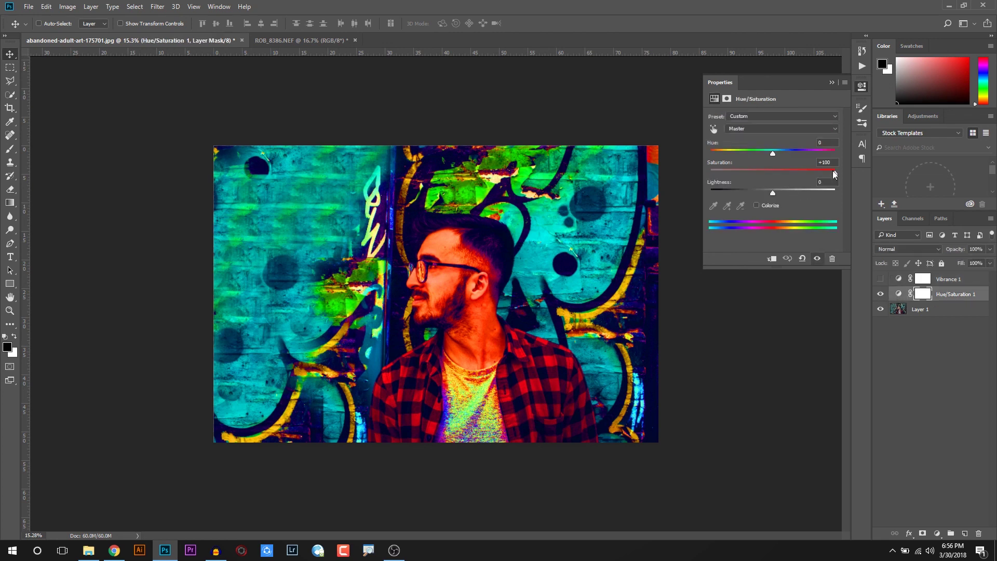
left_click_drag(835, 173, 781, 174)
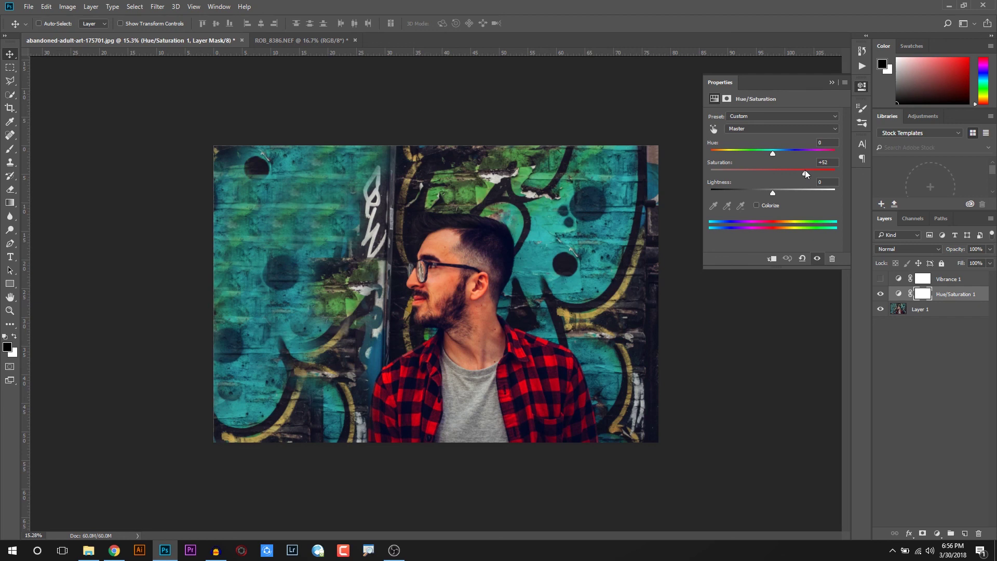
left_click_drag(814, 172, 800, 175)
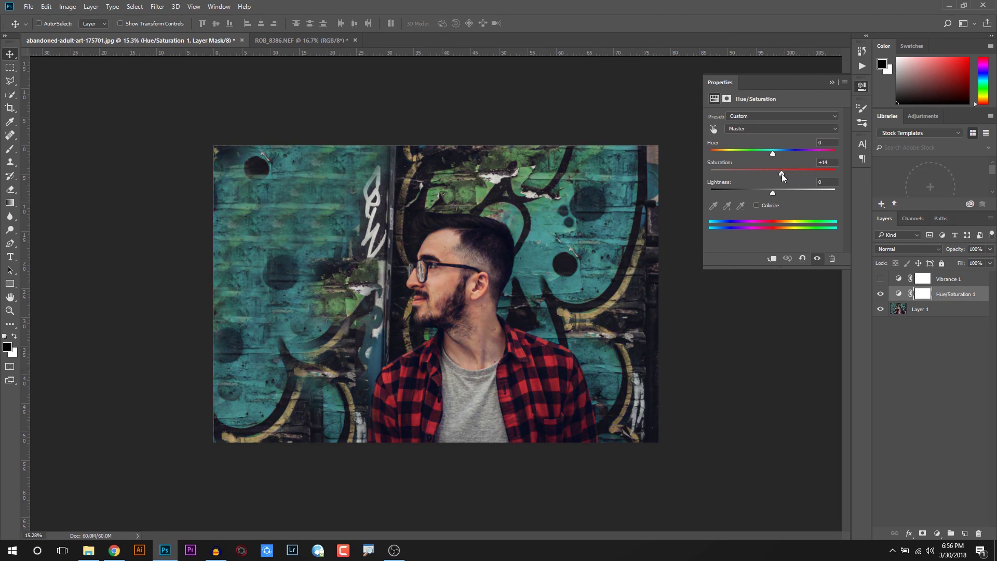
left_click(831, 83)
left_click(881, 294)
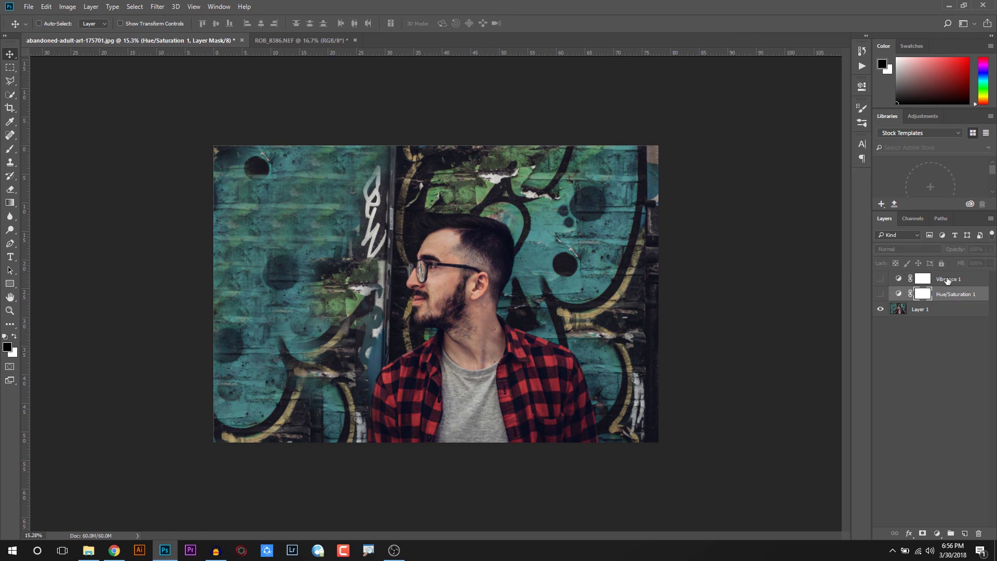
Raise the Vibrance 1 layer's Saturation to +100
left_click(900, 281)
left_click(900, 281)
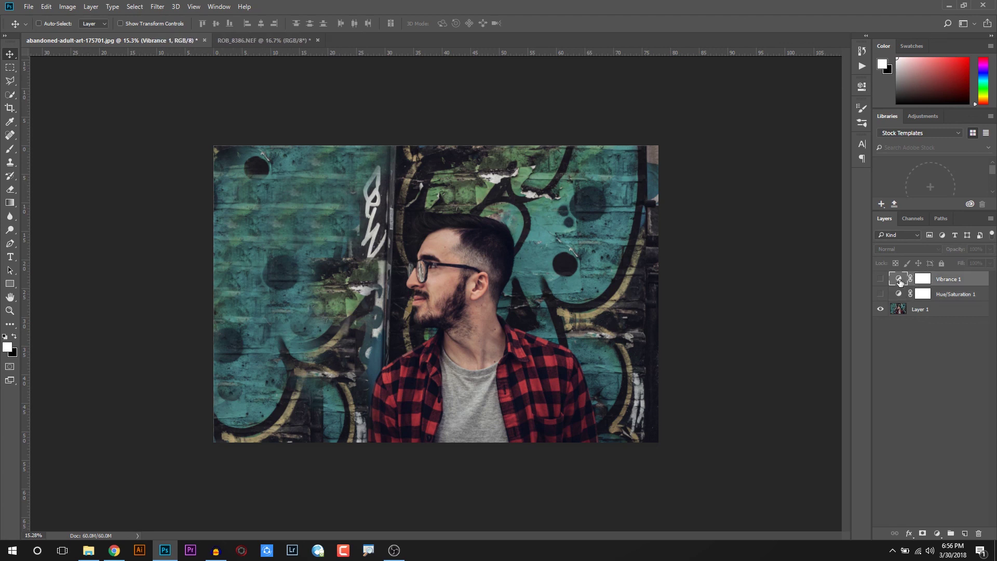
double_click(900, 281)
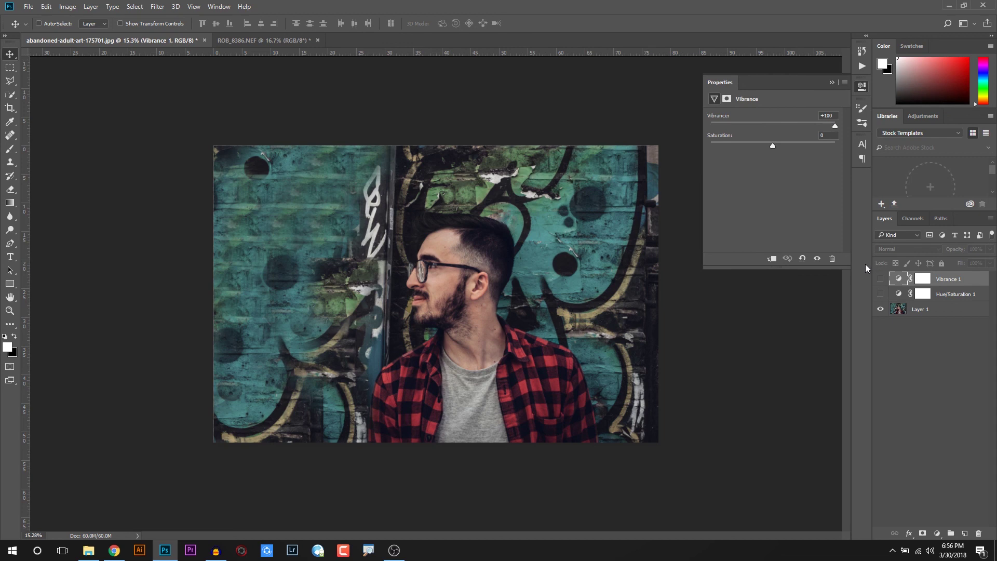
left_click_drag(774, 146, 940, 139)
Show both adjustment layers, enter a Vibrance amount of 0, and toggle visibility to compare
left_click(880, 279)
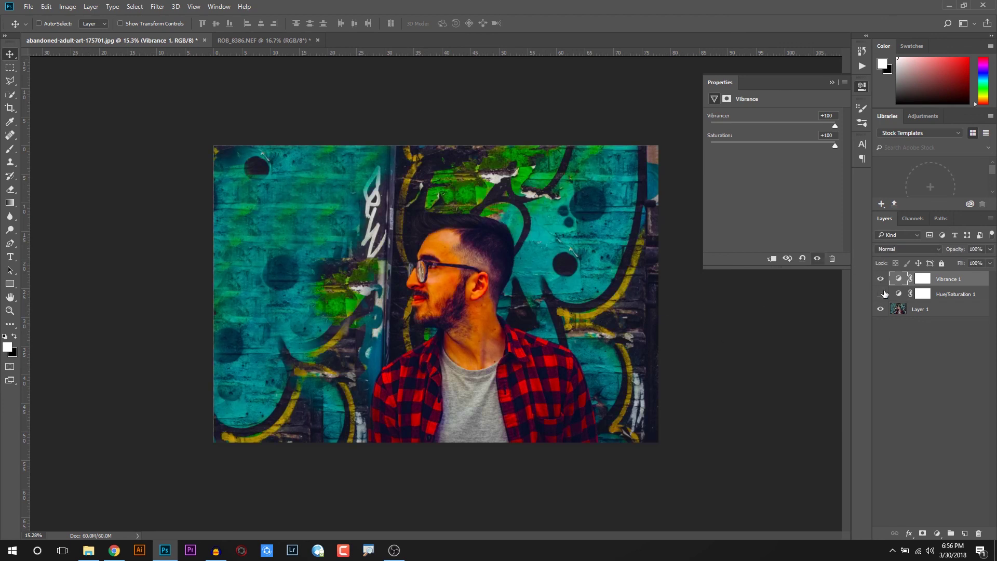
left_click(881, 294)
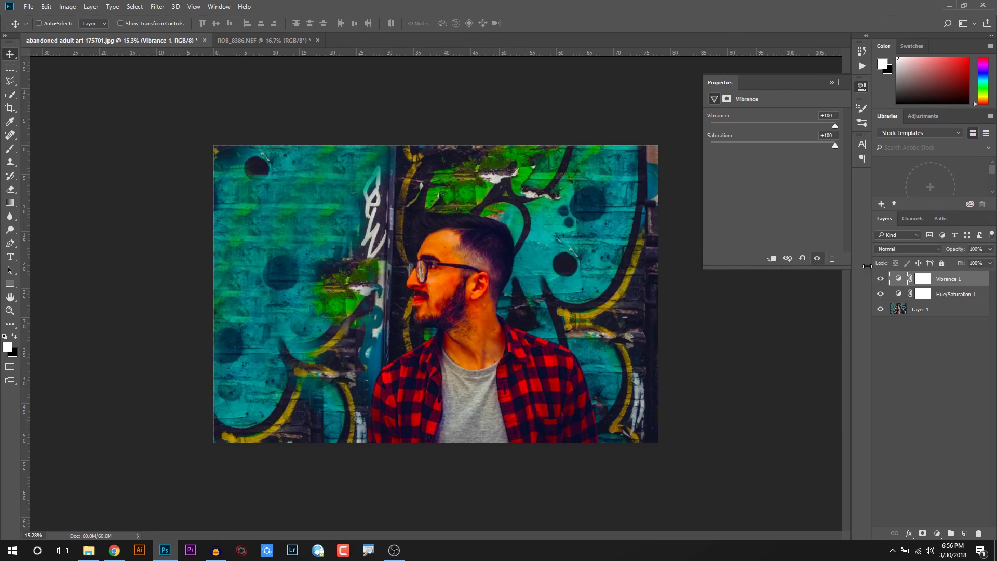
left_click(834, 126)
type("0")
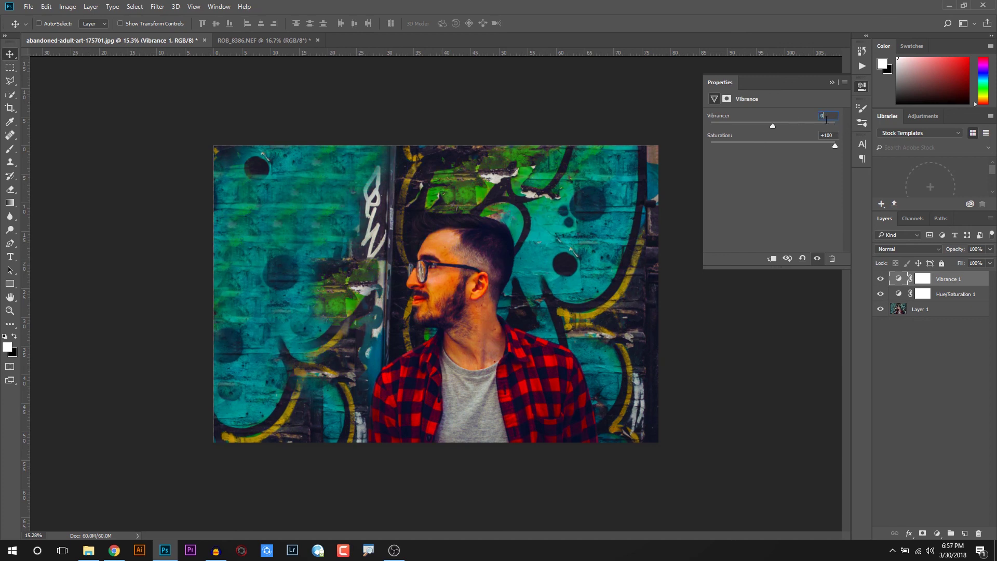
left_click(880, 294)
left_click(881, 280)
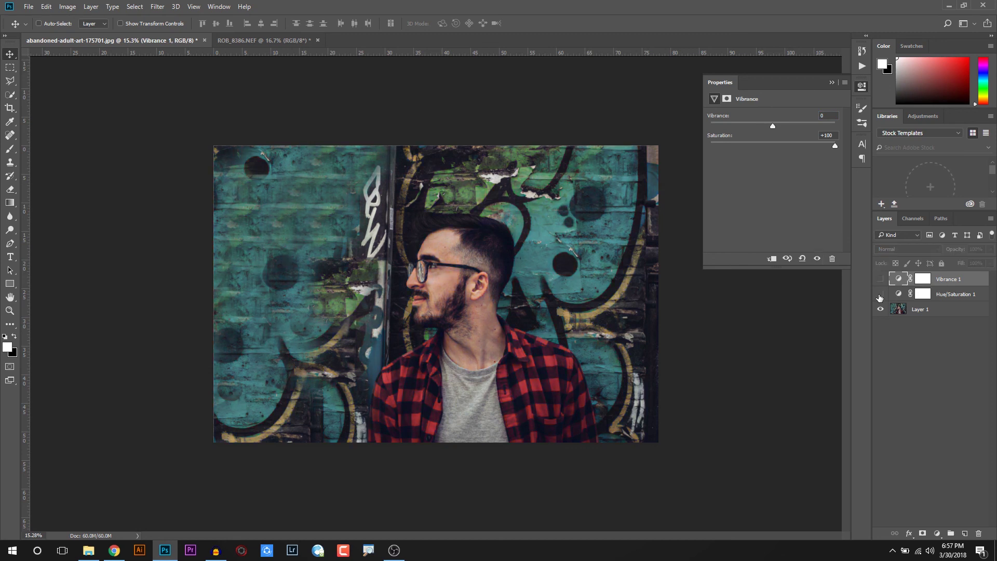
left_click(881, 294)
Raise Hue/Saturation 1 Saturation to +100, compare it on and off, then hide it
left_click(900, 295)
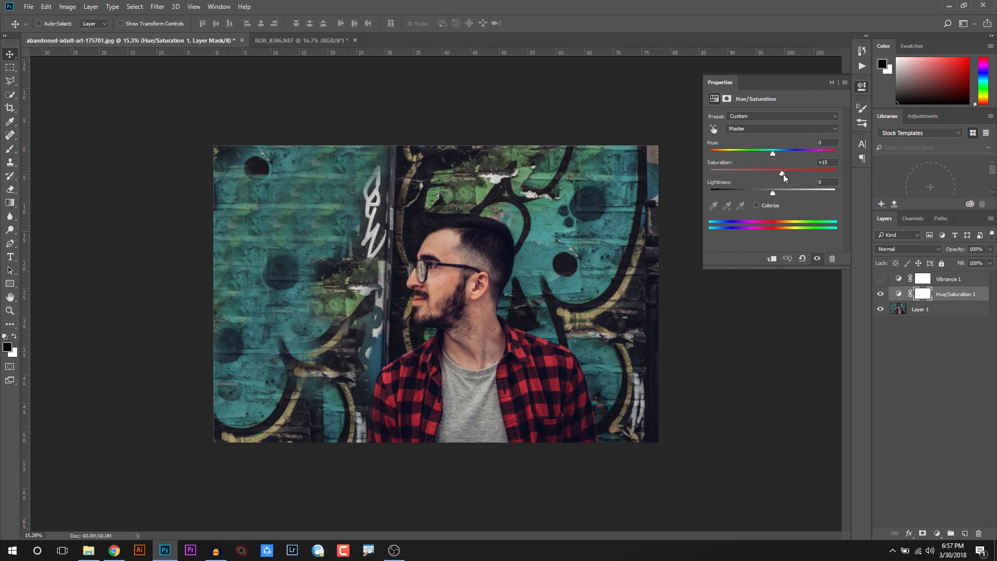
left_click_drag(783, 173, 942, 181)
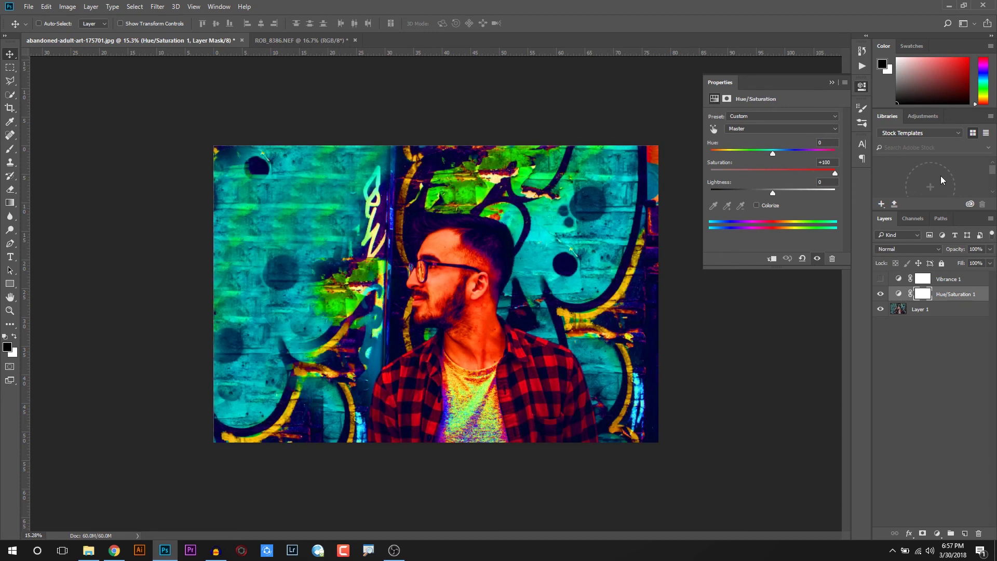
left_click(911, 349)
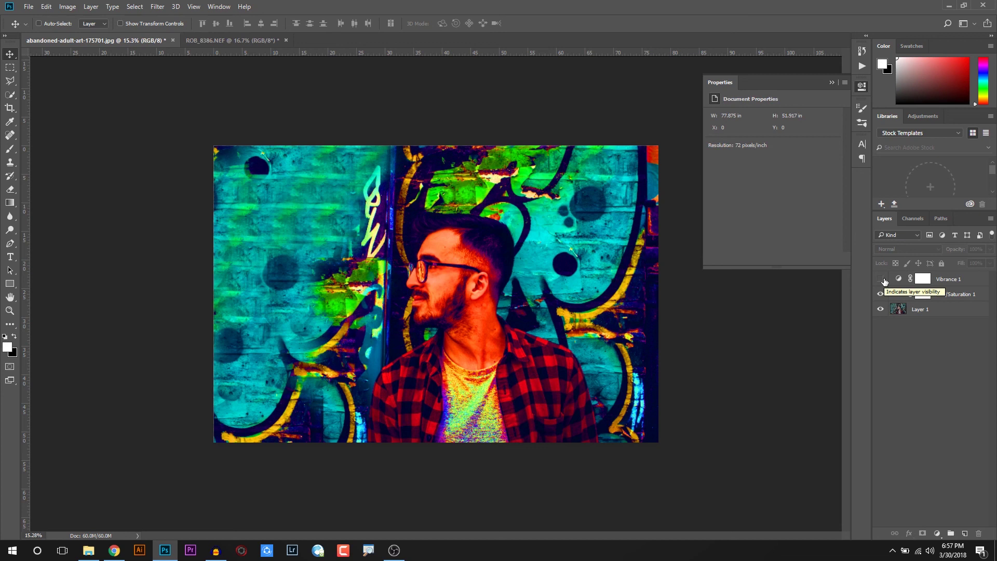
left_click(880, 294)
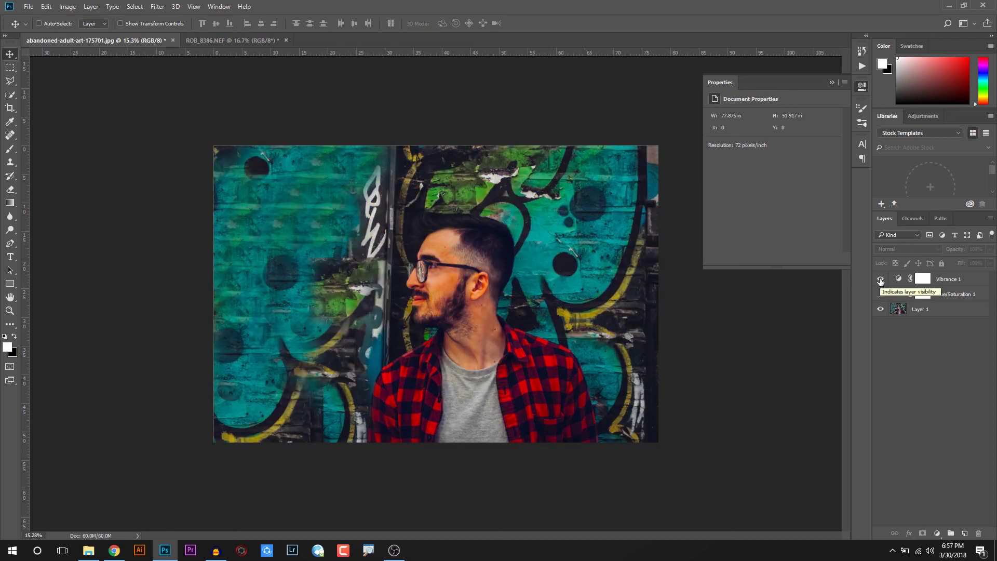
left_click(881, 294)
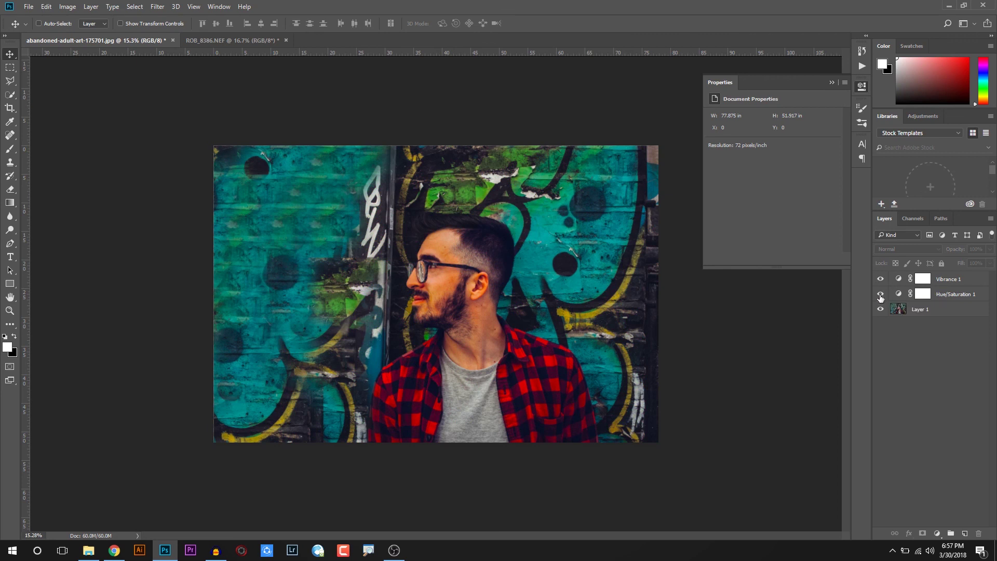
left_click(881, 294)
left_click(901, 280)
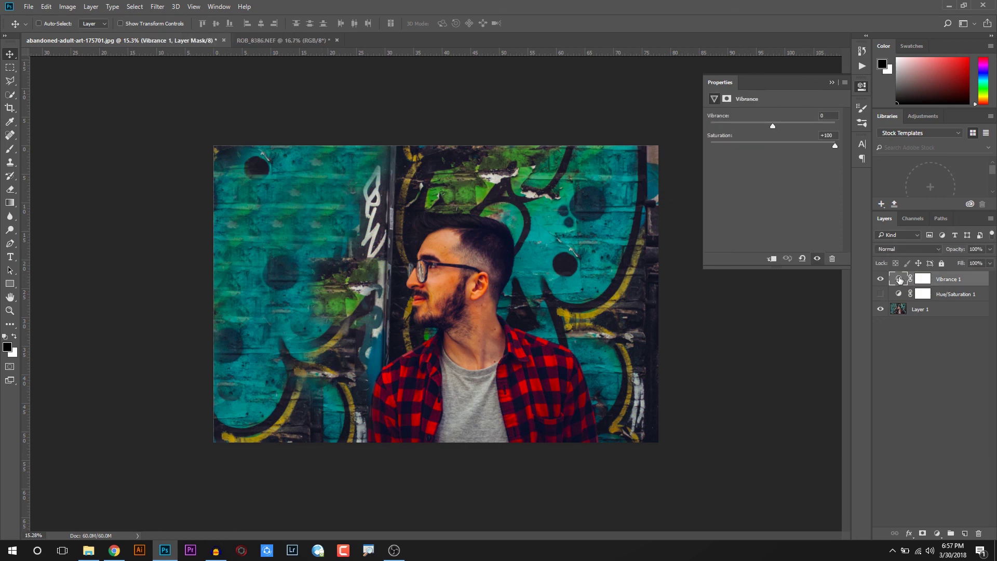
Set Vibrance 1 to Vibrance +88 and Saturation +38, then zoom in on the canvas
left_click(899, 279)
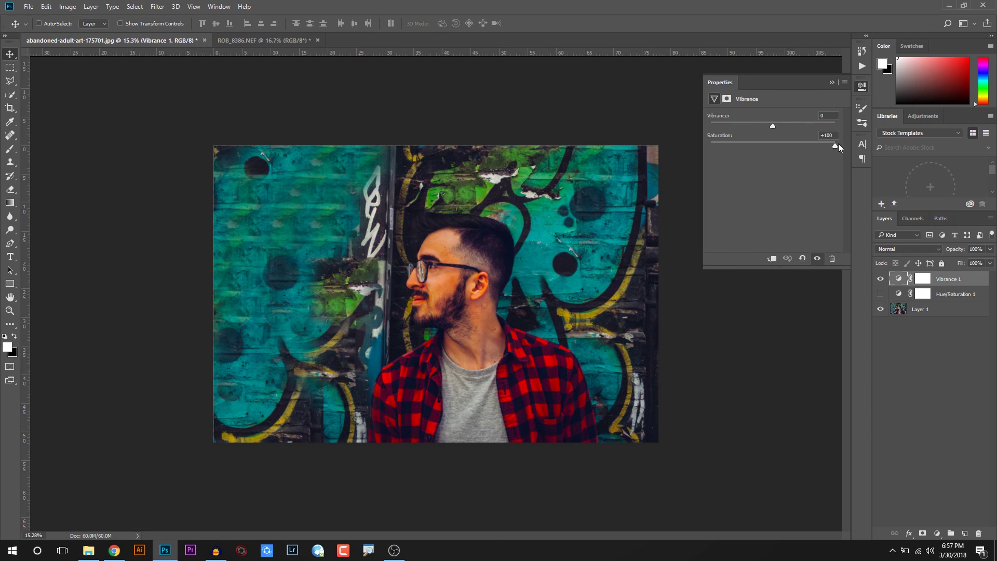
left_click_drag(836, 147, 767, 151)
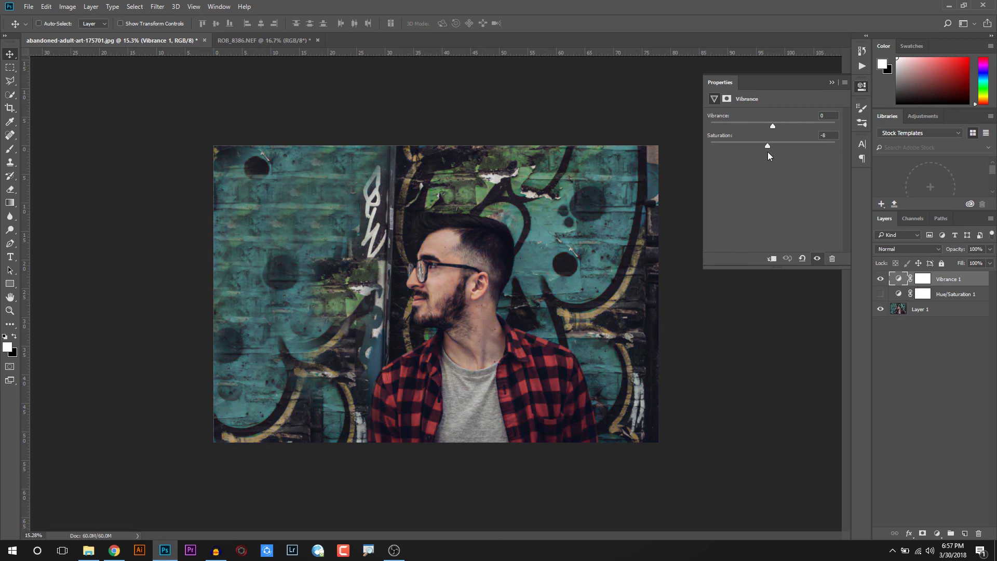
left_click(830, 134)
left_click_drag(773, 124, 777, 125)
left_click_drag(818, 125, 836, 127)
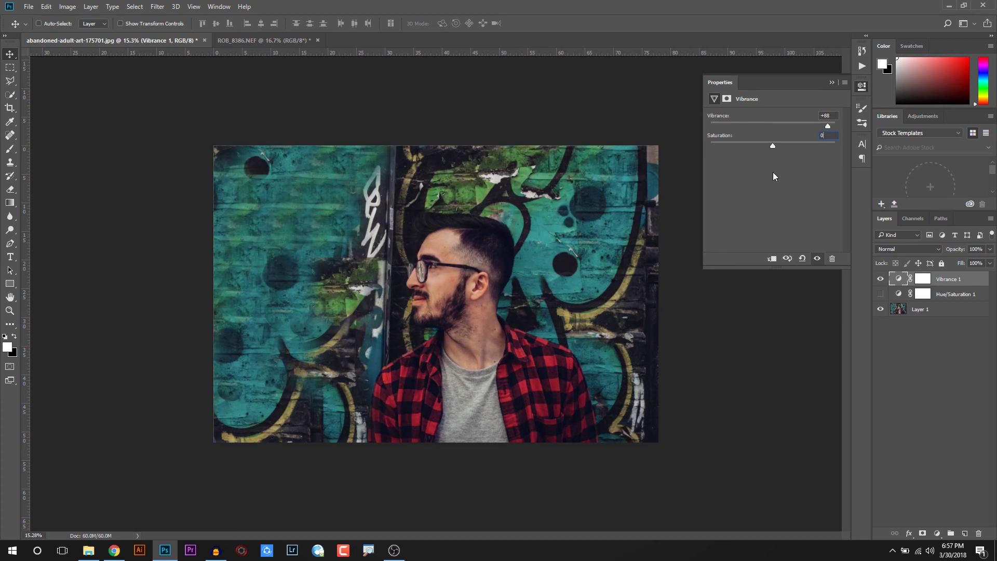
key("Up")
left_click_drag(774, 147, 781, 147)
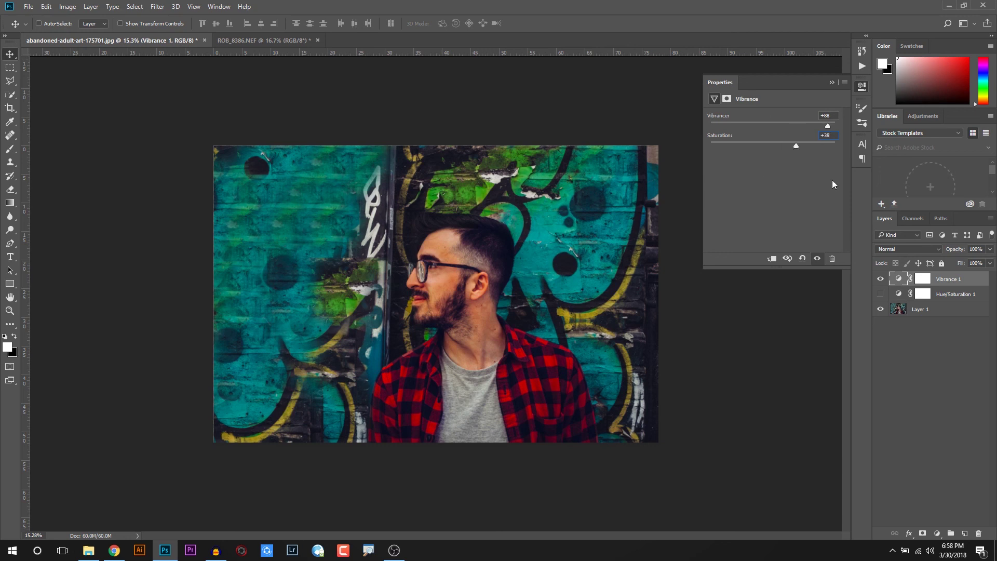
left_click(457, 282)
scroll(457, 285, "up", 2)
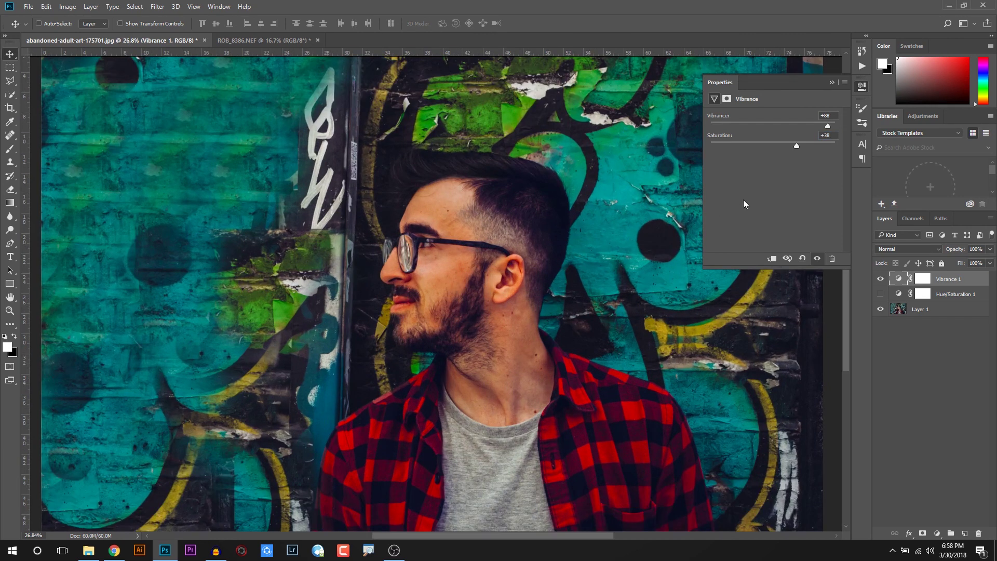
Paint black over the man's face and neck on the Vibrance 1 mask with a ~445 px brush
left_click(929, 281)
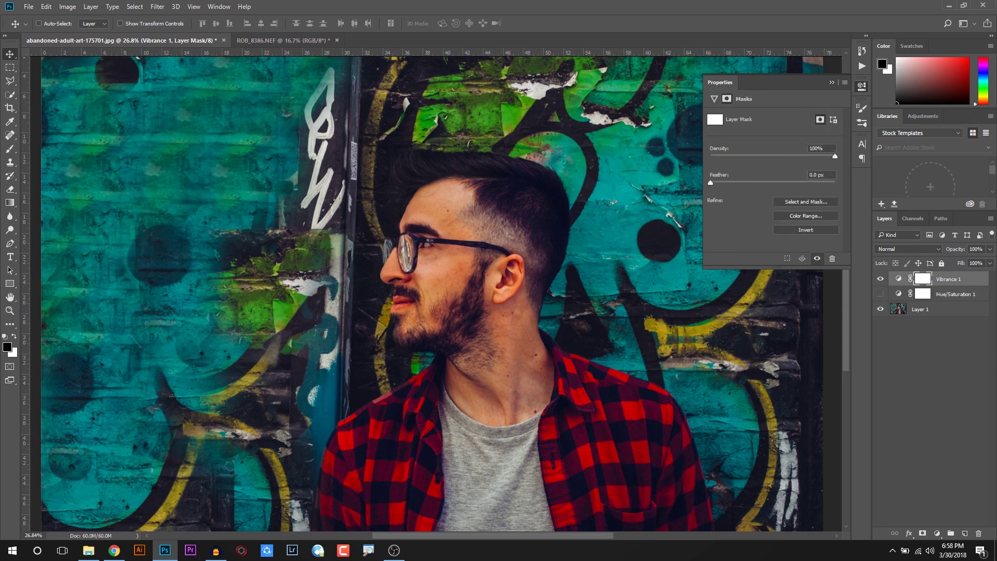
left_click(10, 149)
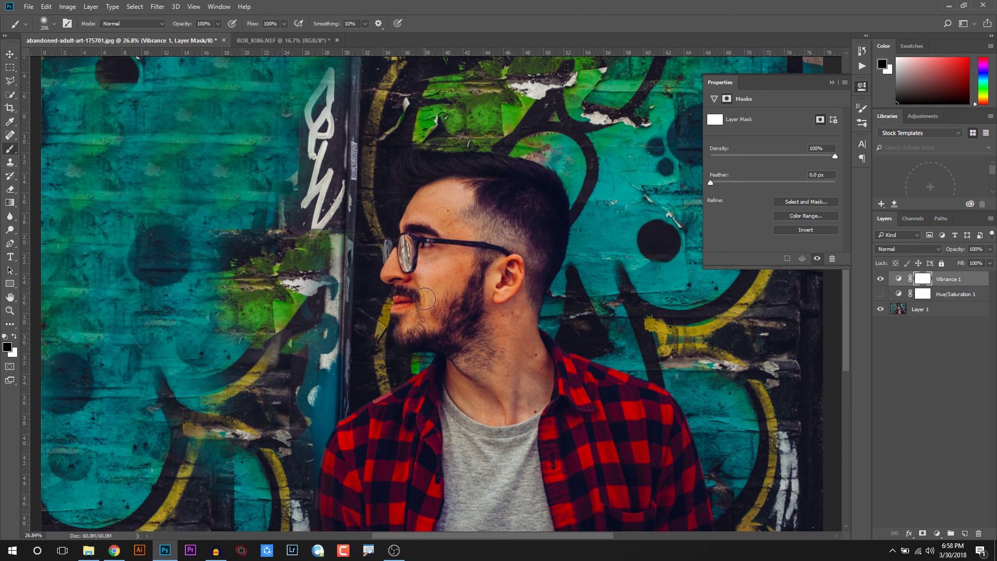
left_click_drag(452, 286, 492, 301)
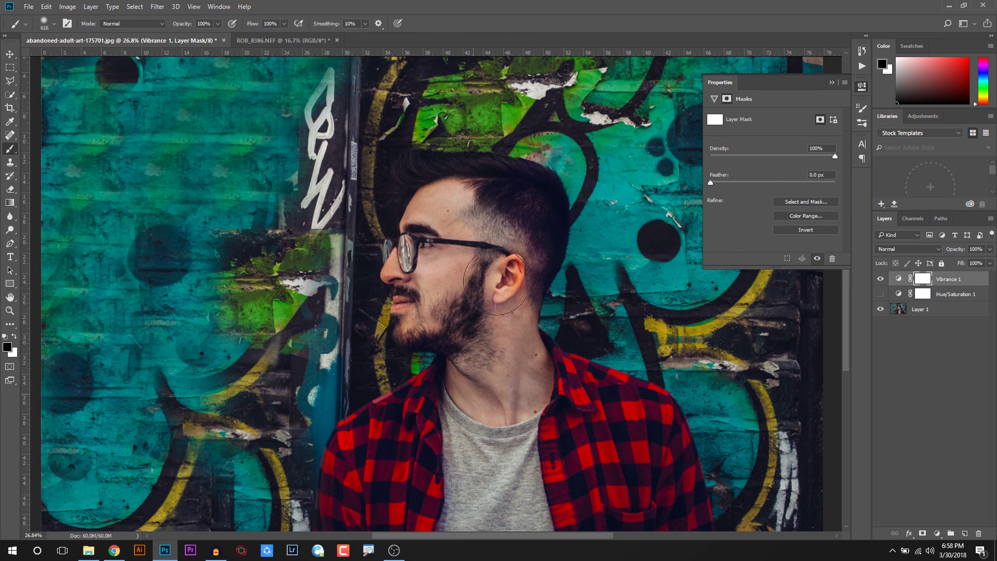
mouse_move(510, 270)
left_mouse_down()
mouse_move(478, 204)
mouse_move(443, 204)
mouse_move(465, 199)
mouse_move(490, 244)
left_mouse_up()
scroll(494, 251, "down", 3)
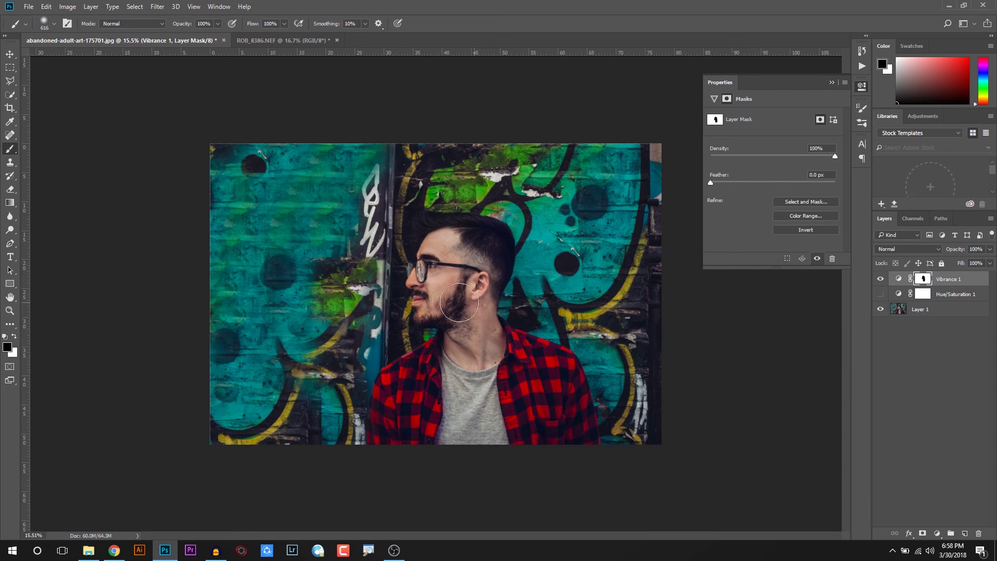
scroll(460, 255, "up", 1)
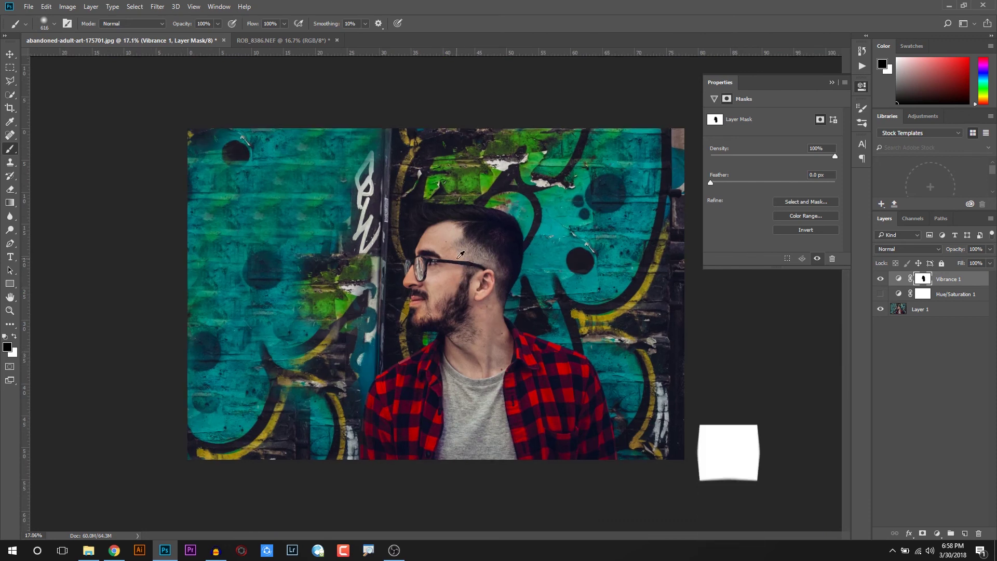
Toggle Vibrance 1 off and on to compare, then drop its Saturation to +20
left_click(882, 283)
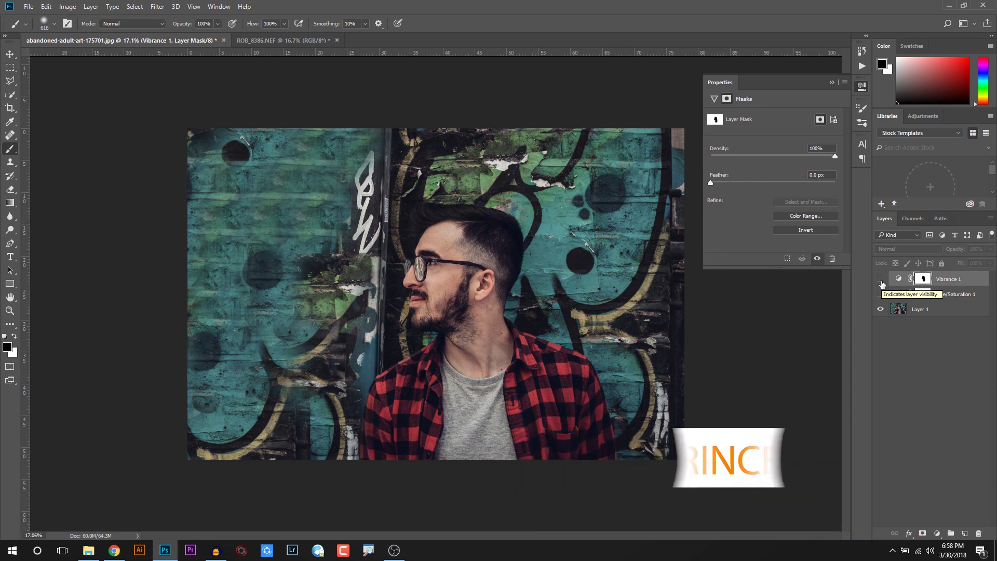
left_click(882, 283)
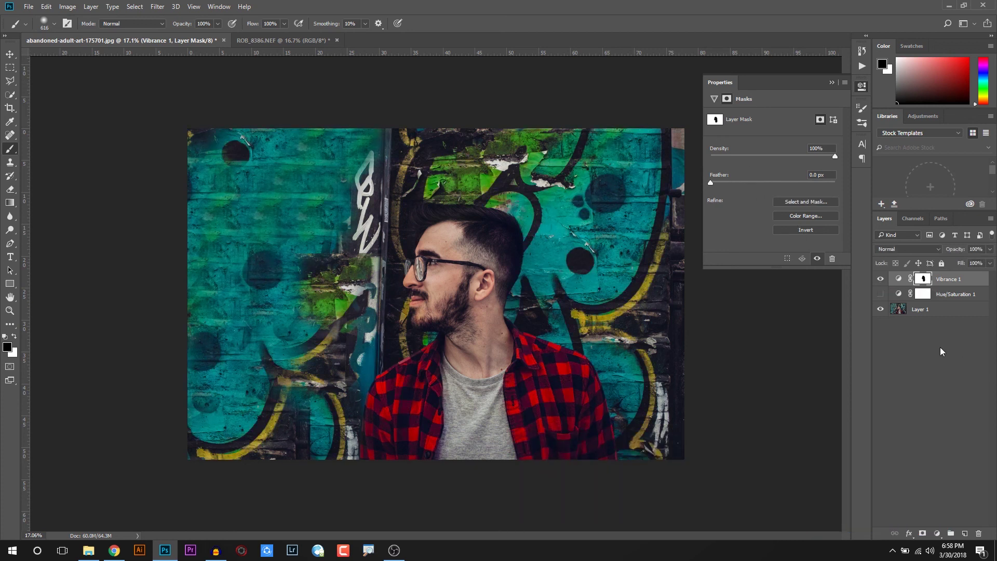
left_click(898, 280)
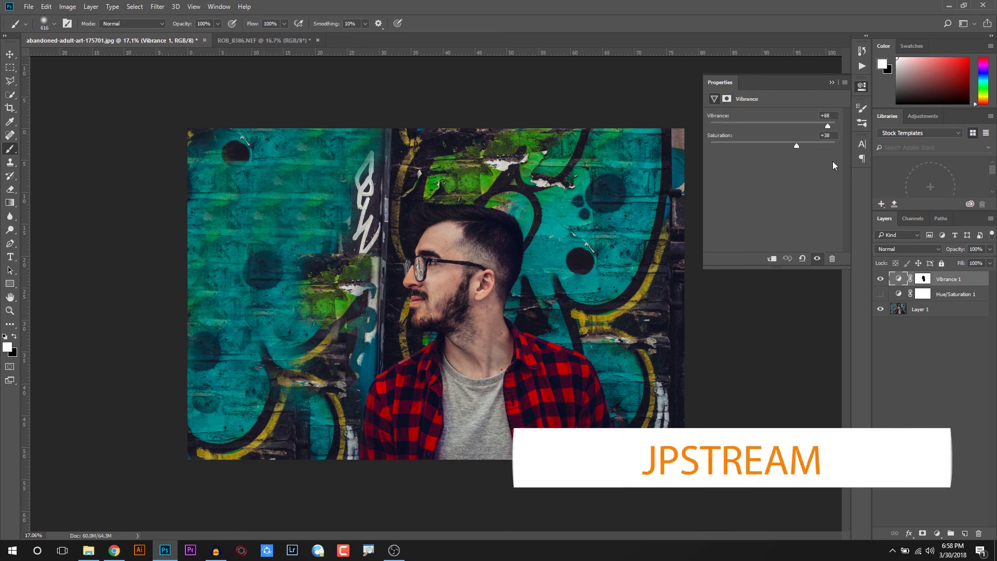
left_click_drag(803, 145, 785, 144)
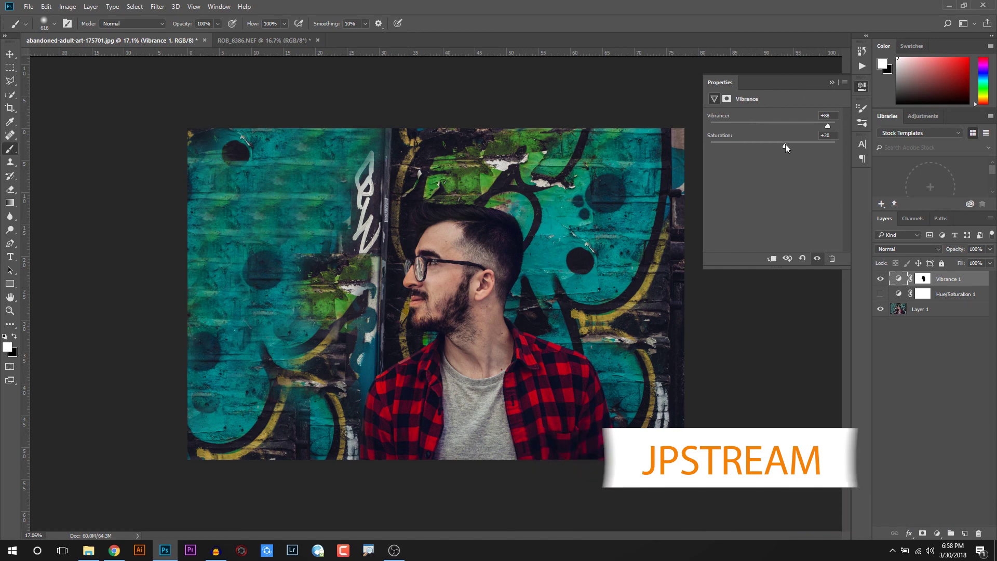